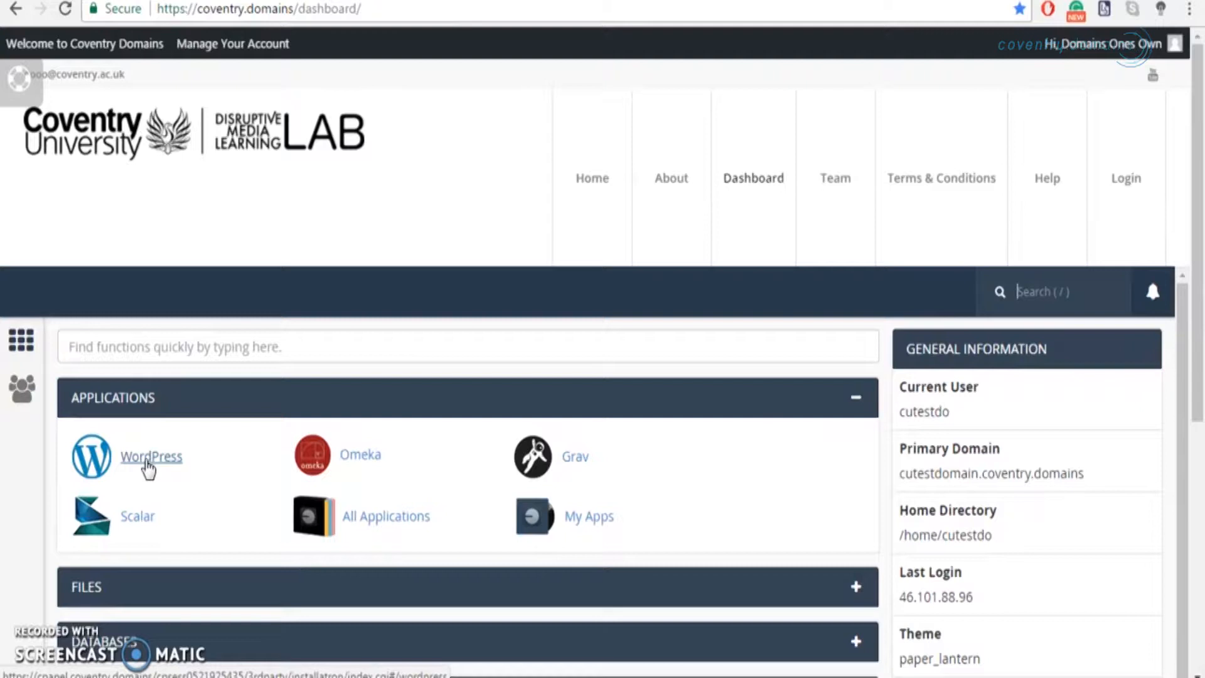
Open the WordPress application in the installer and start installing it
{"action": "left_click", "coordinate": [148, 457]}
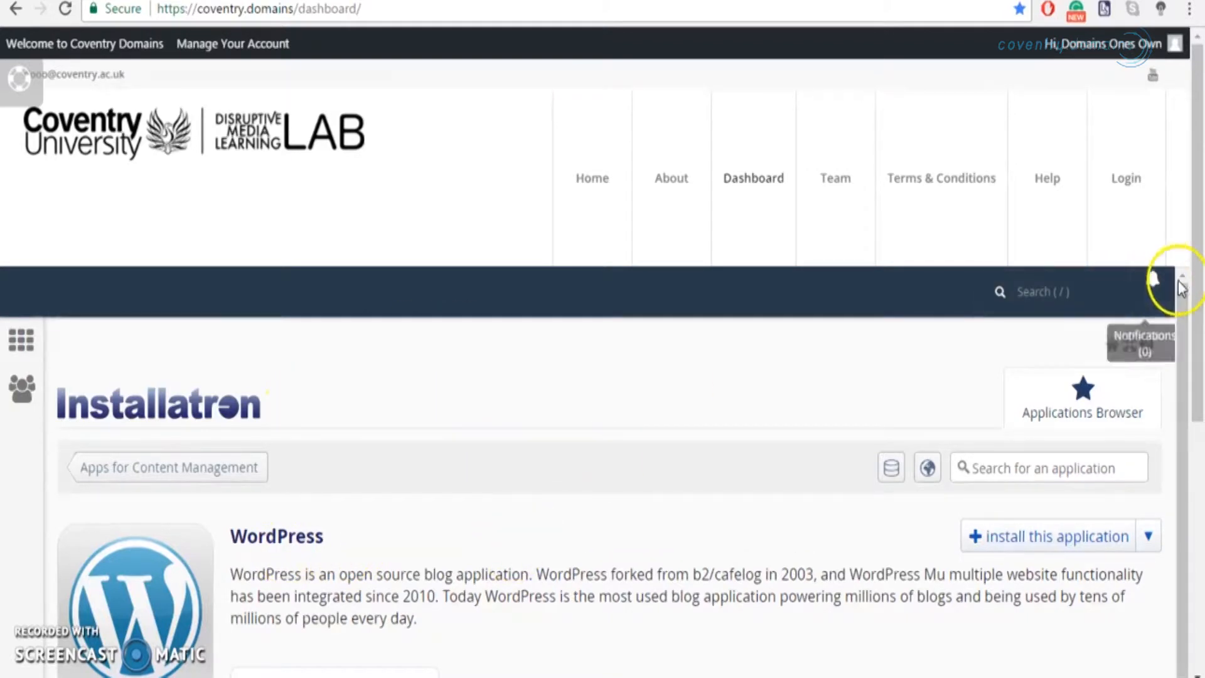
{"action": "left_click_drag", "start_coordinate": [1178, 311], "coordinate": [1175, 358]}
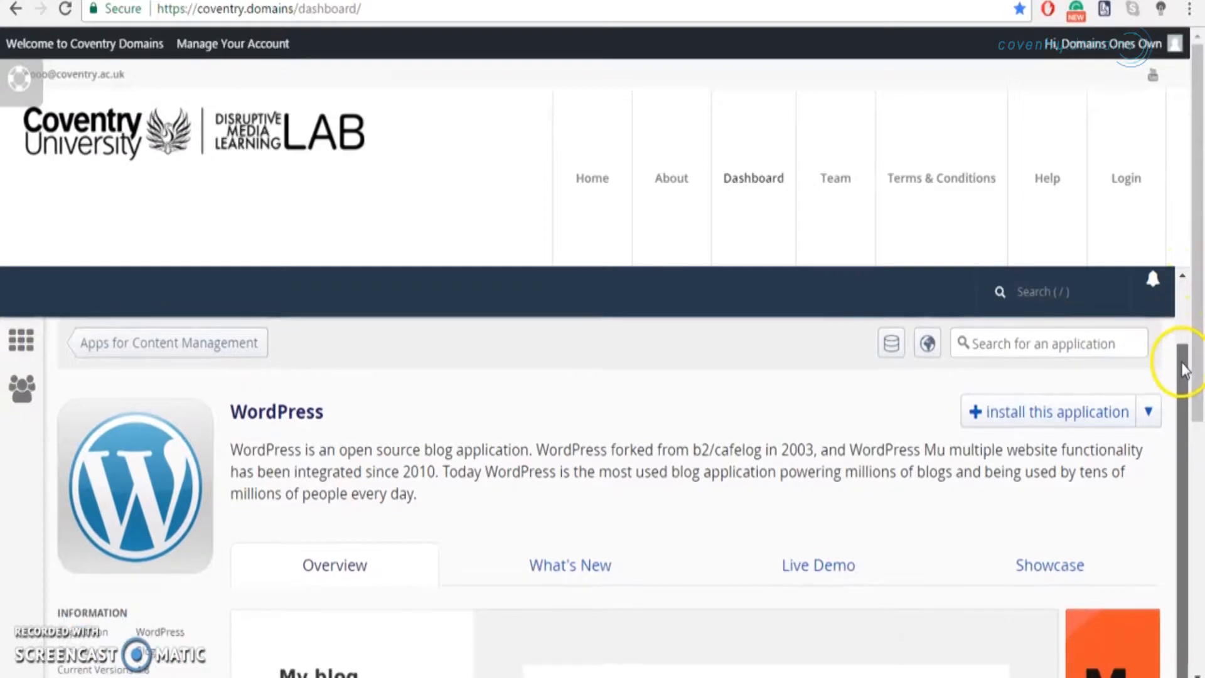
{"action": "left_click", "coordinate": [1023, 417]}
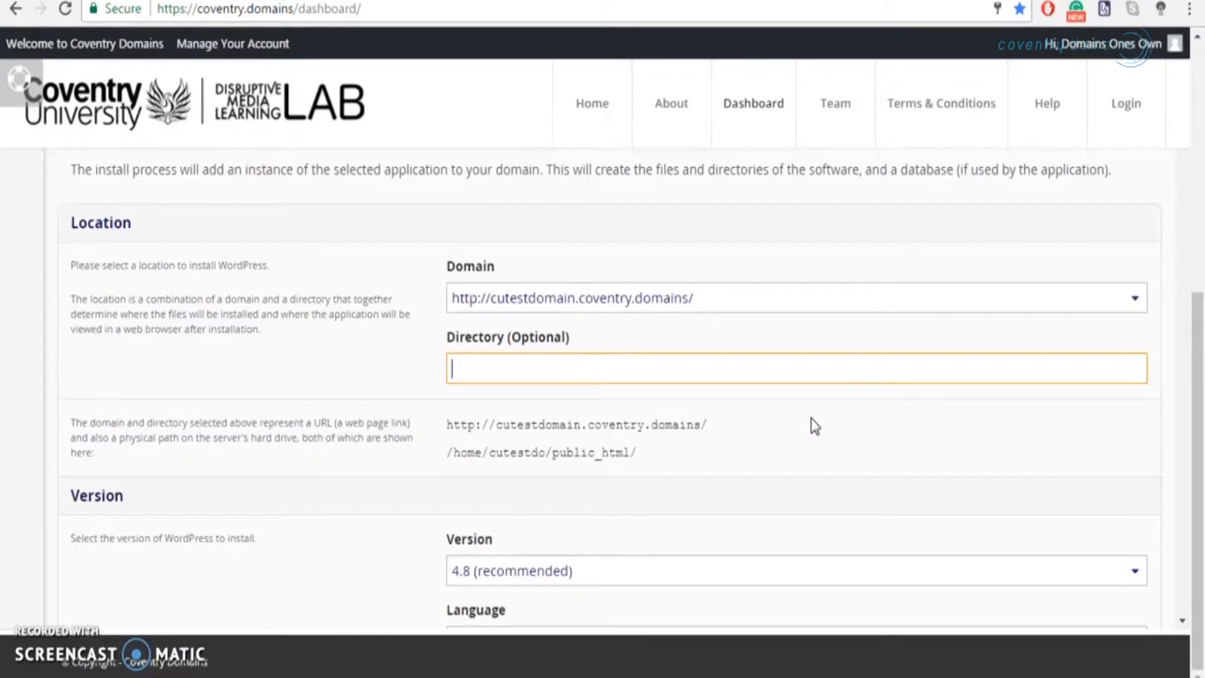
{"action": "left_click", "coordinate": [1033, 311]}
{"action": "left_click", "coordinate": [1136, 302]}
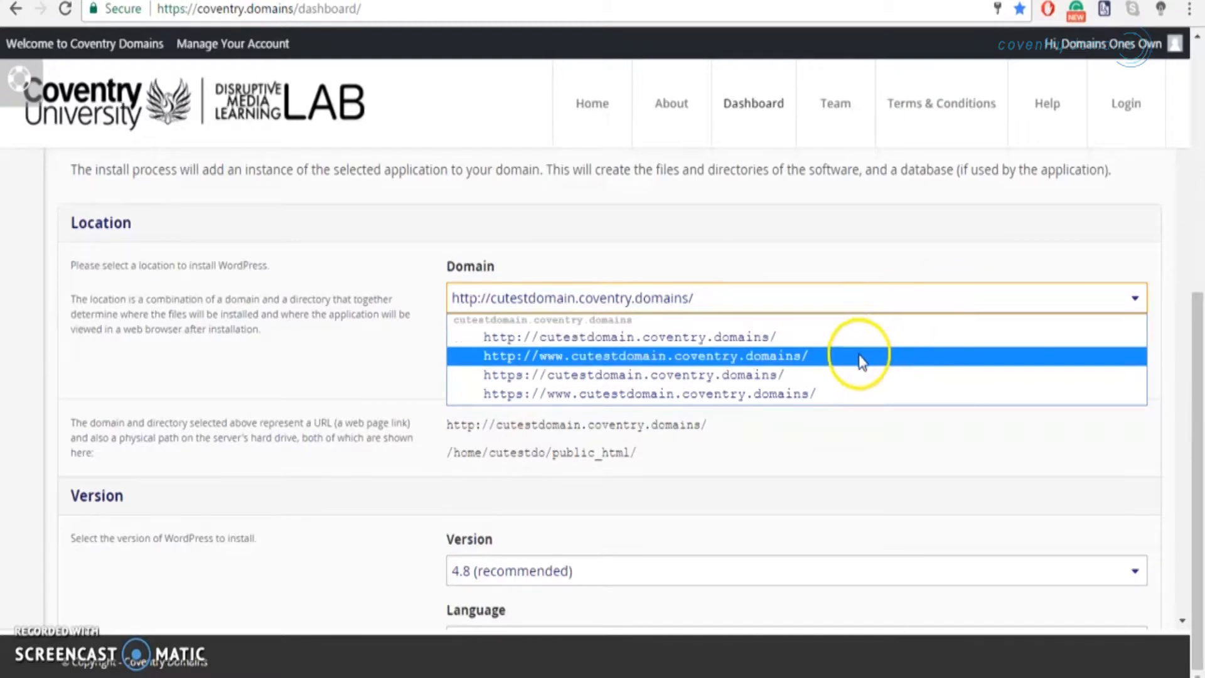
{"action": "left_click", "coordinate": [509, 358]}
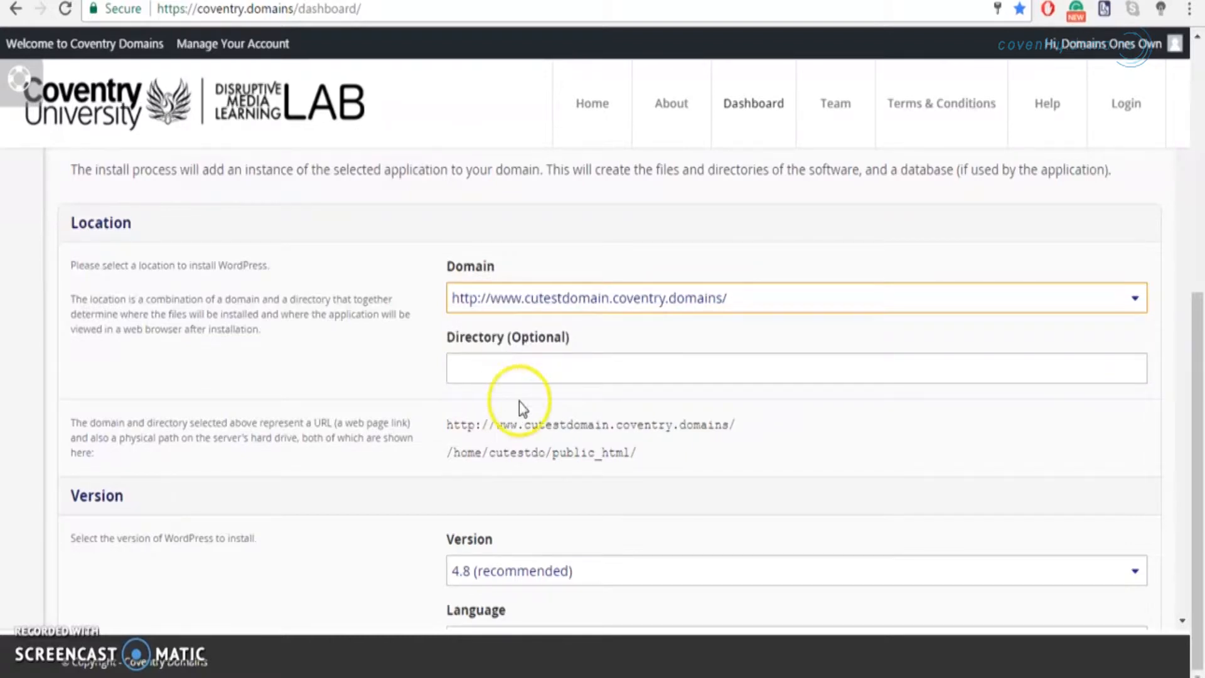
{"action": "left_click", "coordinate": [613, 370]}
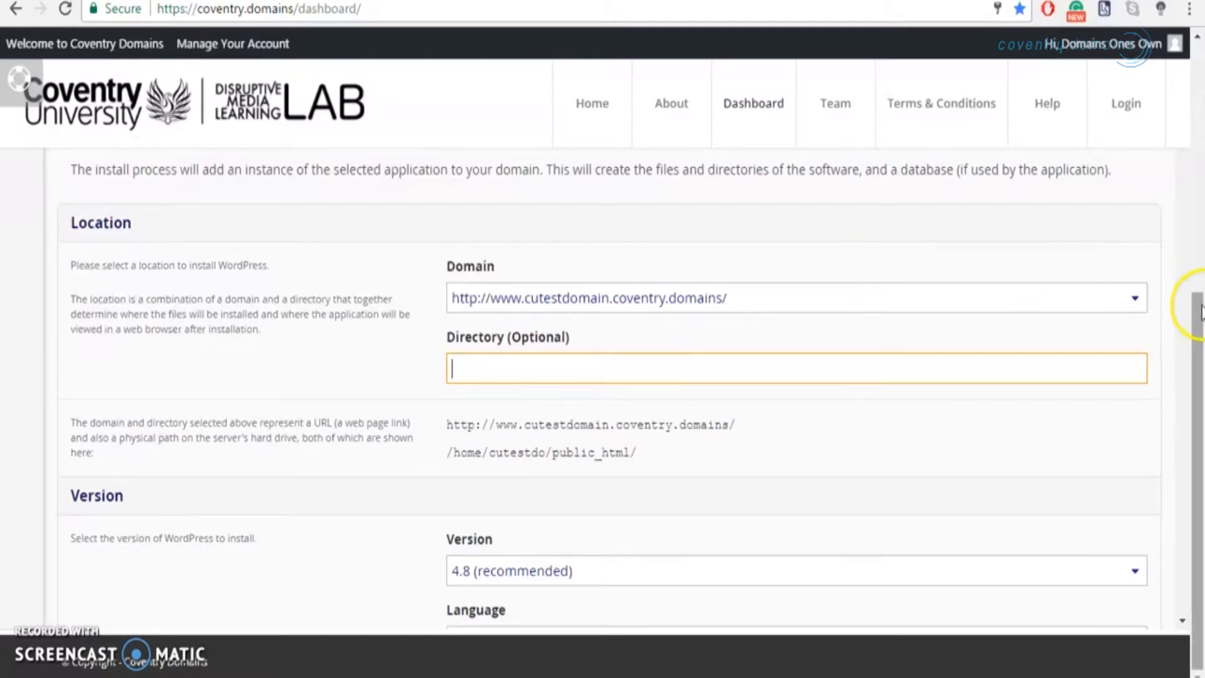
Replace the generated administrator username in the installation settings with admin
{"action": "left_click", "coordinate": [1183, 625]}
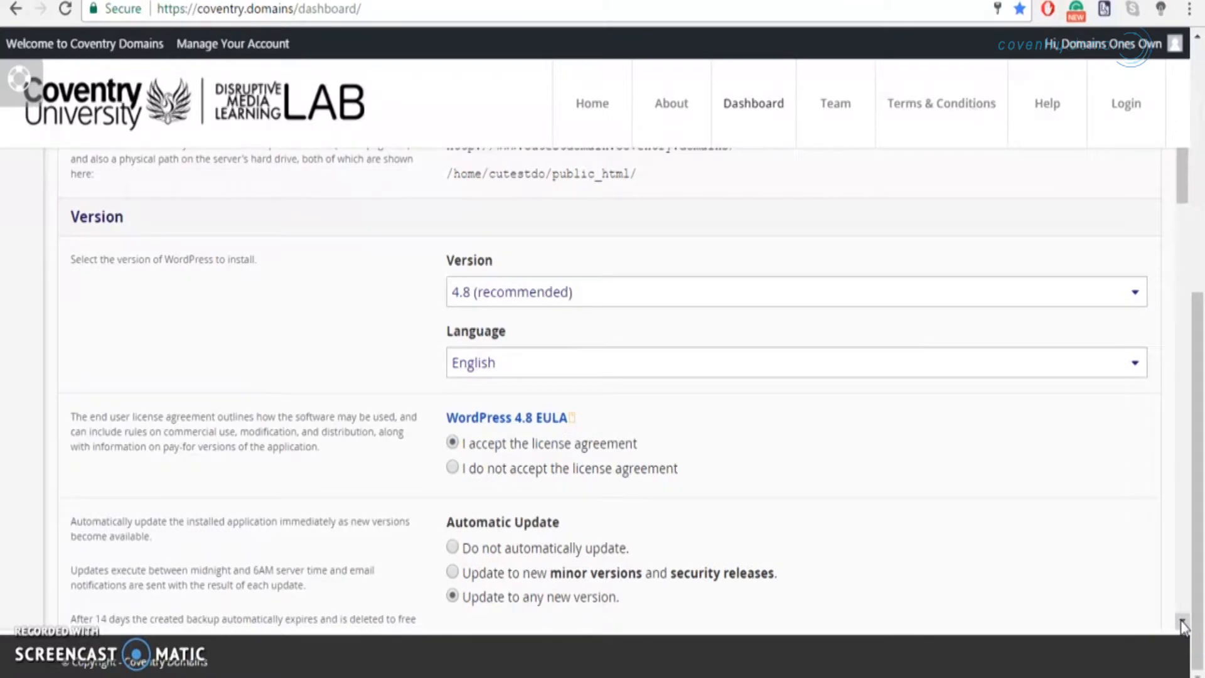
{"action": "left_click", "coordinate": [1183, 624]}
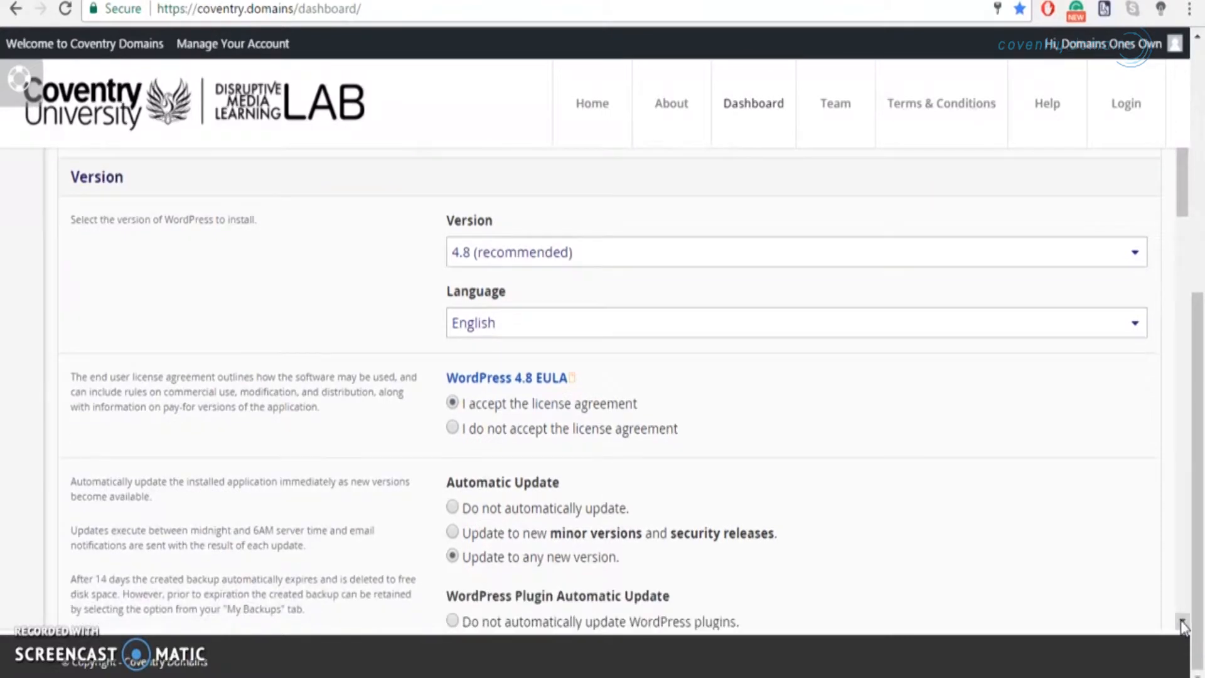
{"action": "left_click", "coordinate": [1182, 625]}
{"action": "left_click", "coordinate": [1183, 624]}
{"action": "left_click", "coordinate": [1182, 625]}
{"action": "left_click", "coordinate": [1183, 624]}
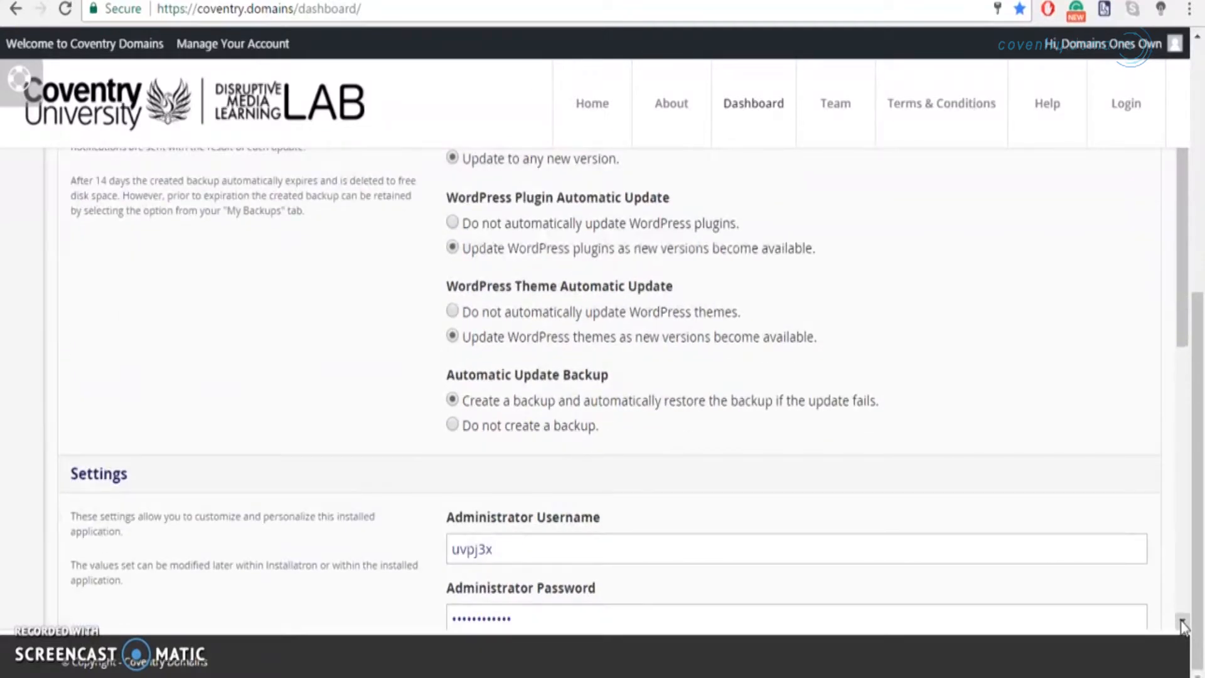
{"action": "left_click", "coordinate": [1183, 624]}
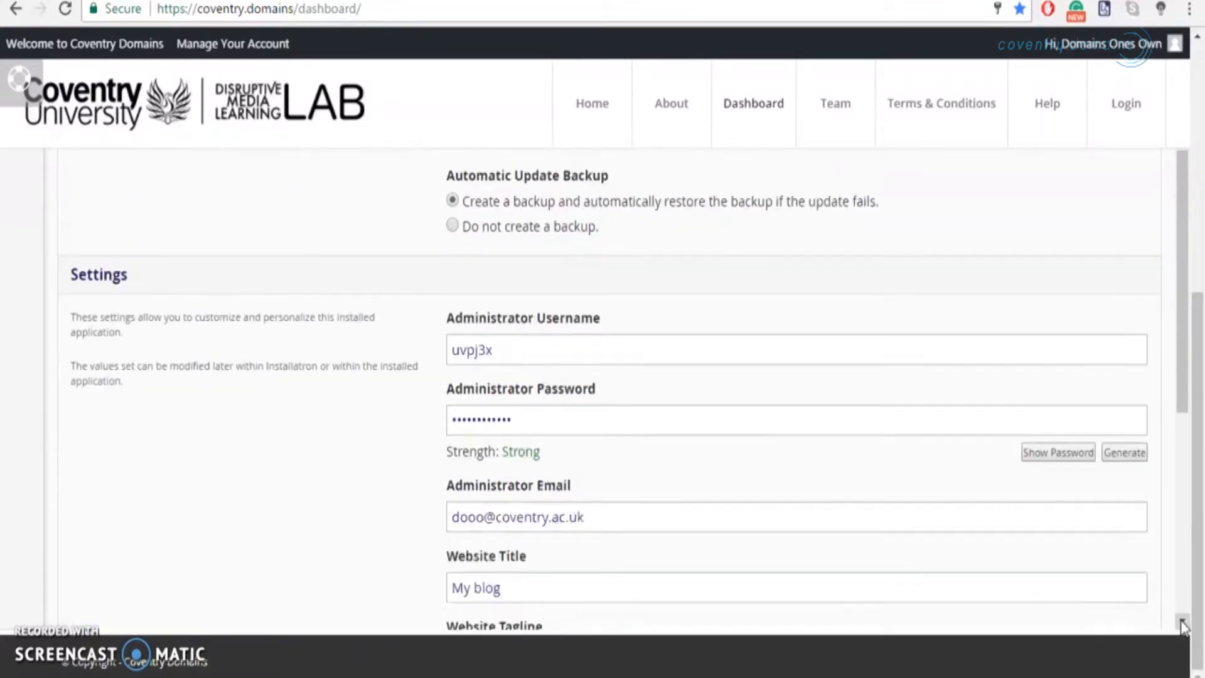
{"action": "left_click", "coordinate": [706, 318]}
{"action": "left_click_drag", "start_coordinate": [707, 317], "coordinate": [359, 322]}
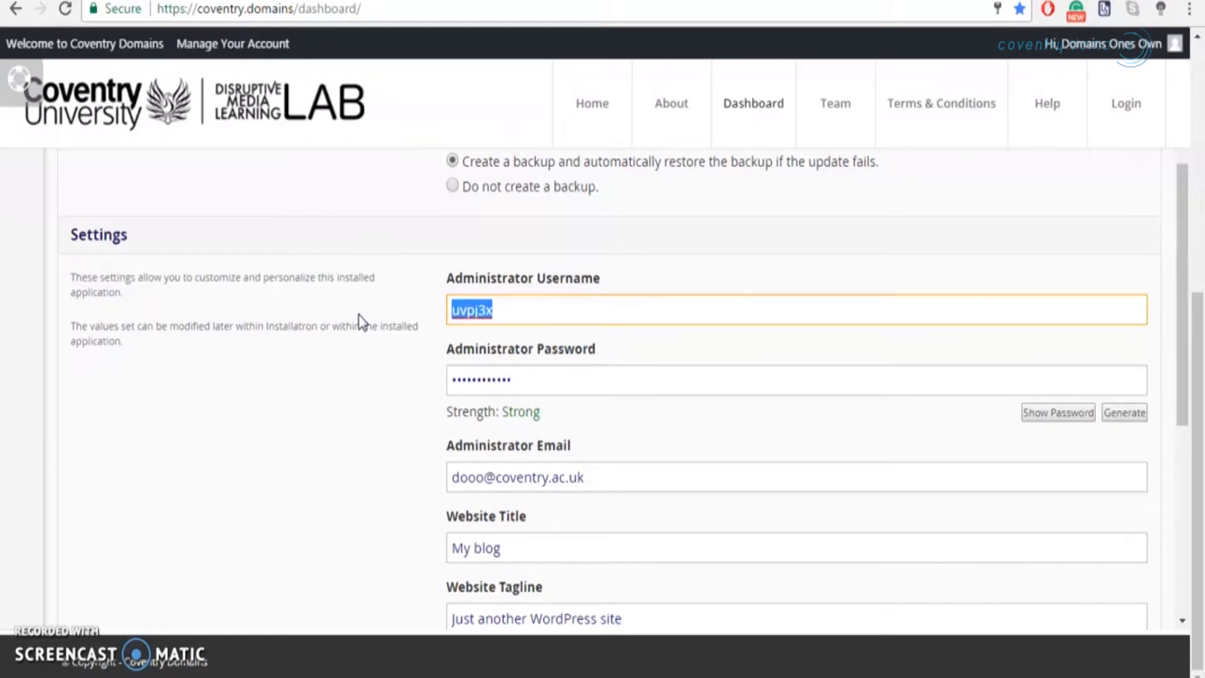
{"action": "type", "text": "admin"}
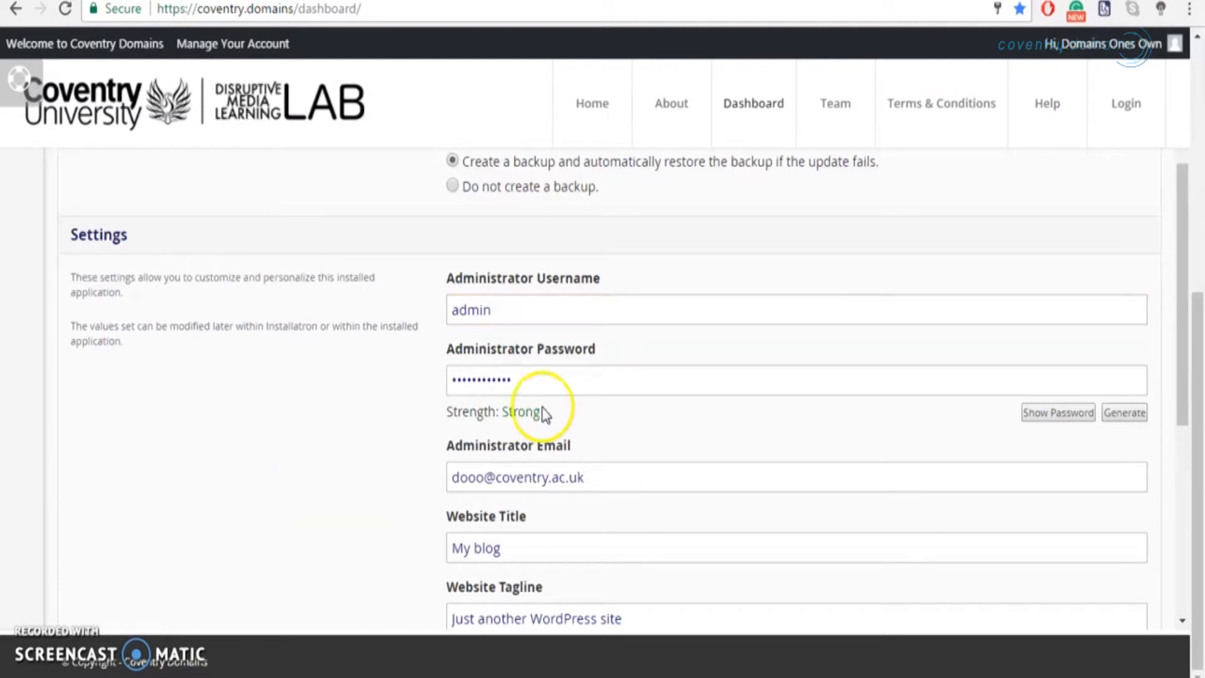
Replace the generated administrator password with a custom password, keeping the existing administrator email
{"action": "left_click_drag", "start_coordinate": [557, 385], "coordinate": [404, 384]}
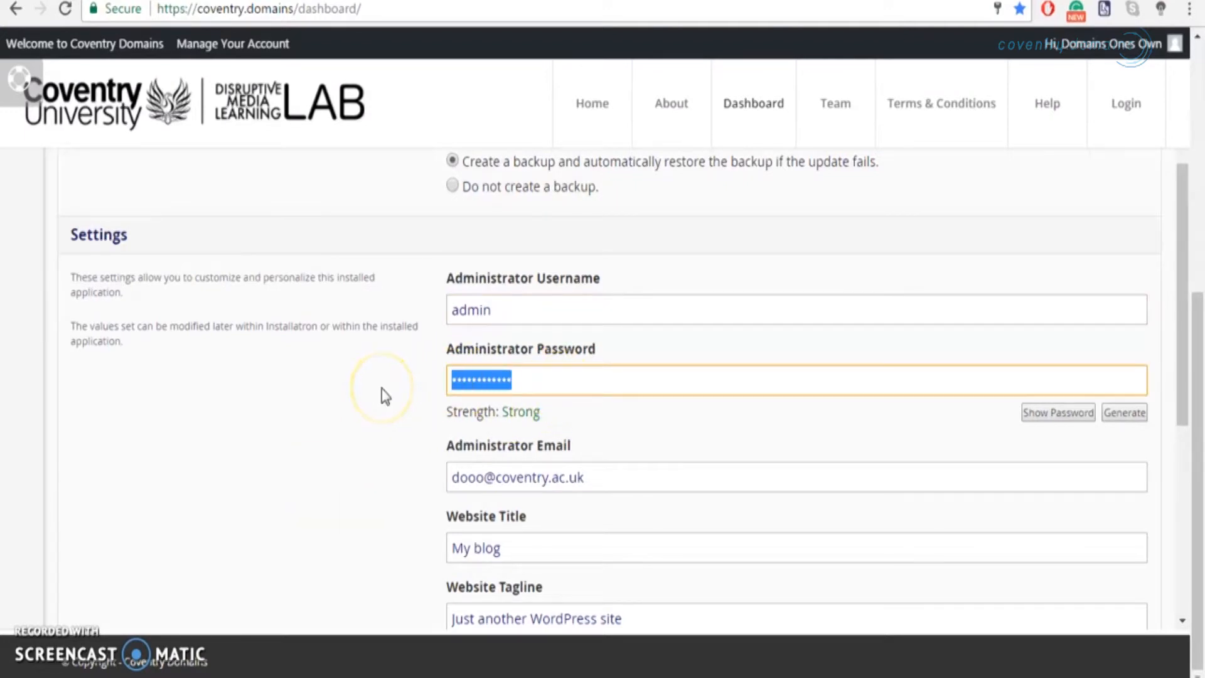
{"action": "type", "text": "••••••••••"}
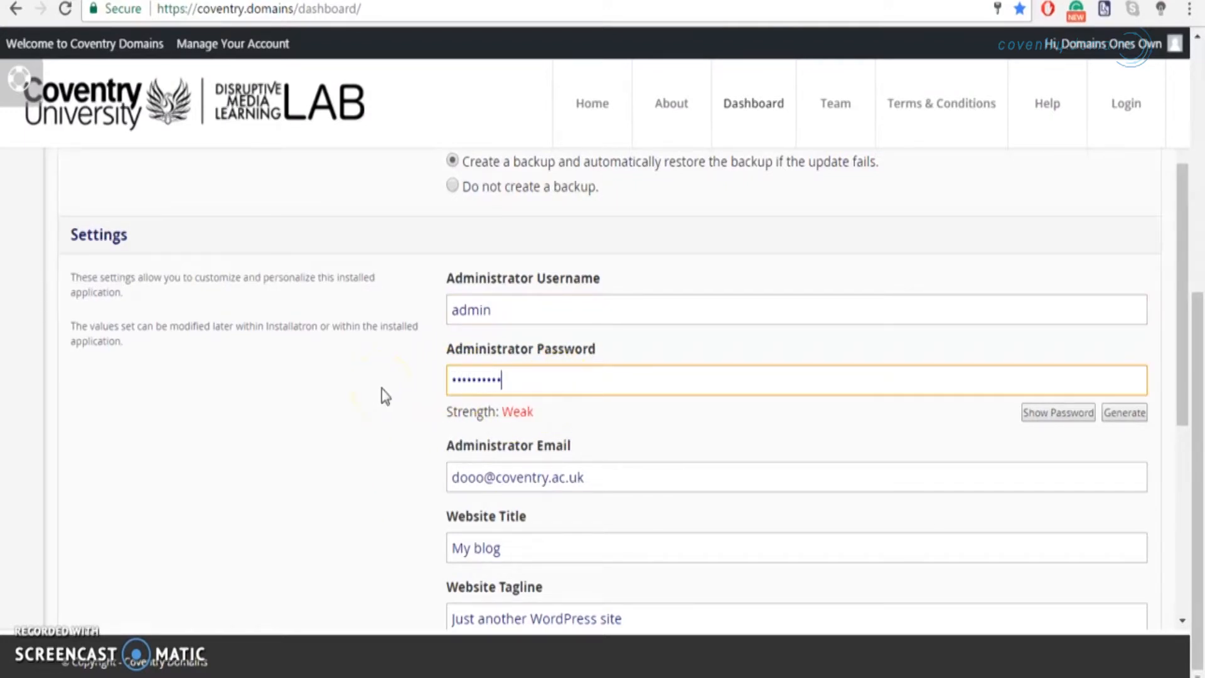
{"action": "type", "text": "•••"}
{"action": "left_click", "coordinate": [626, 478]}
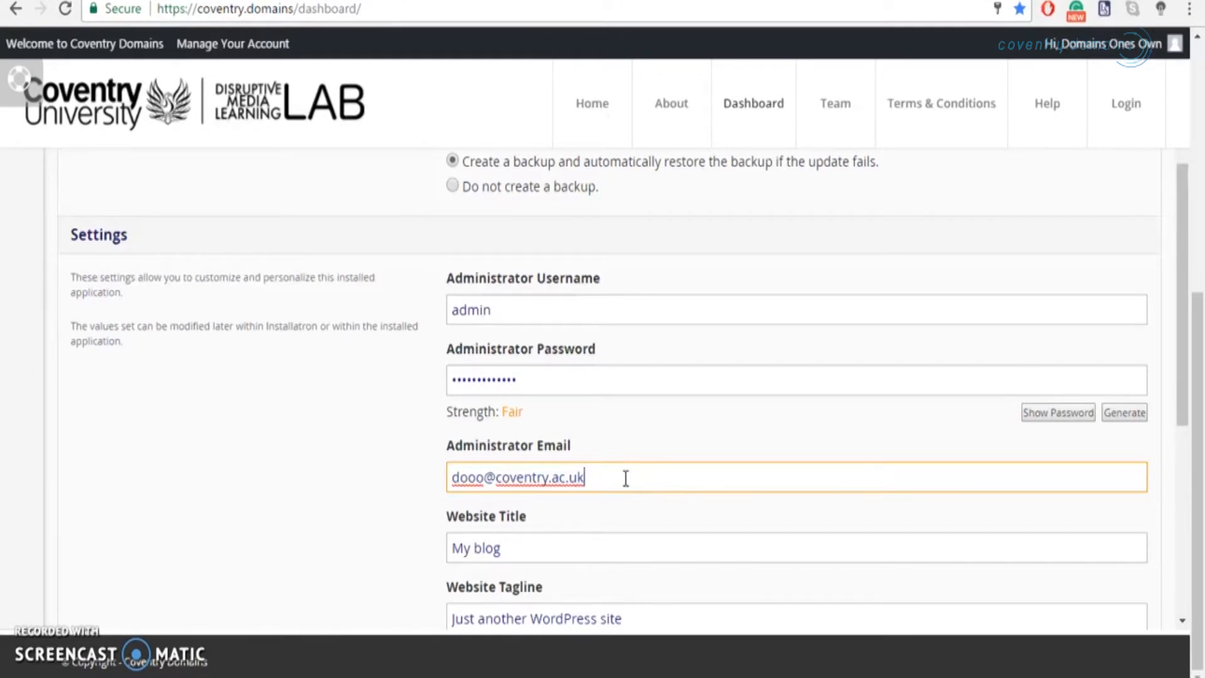
Replace the default website title with "CU Test Domain"
{"action": "left_click_drag", "start_coordinate": [570, 546], "coordinate": [377, 525]}
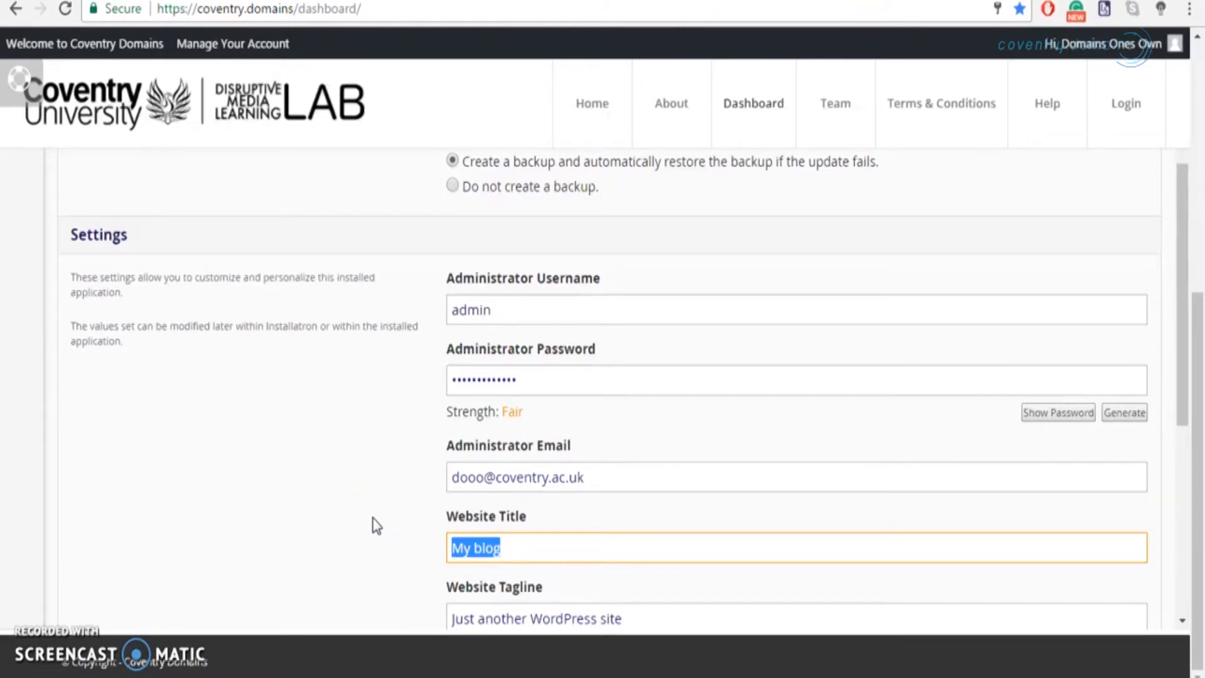
{"action": "type", "text": "CU "}
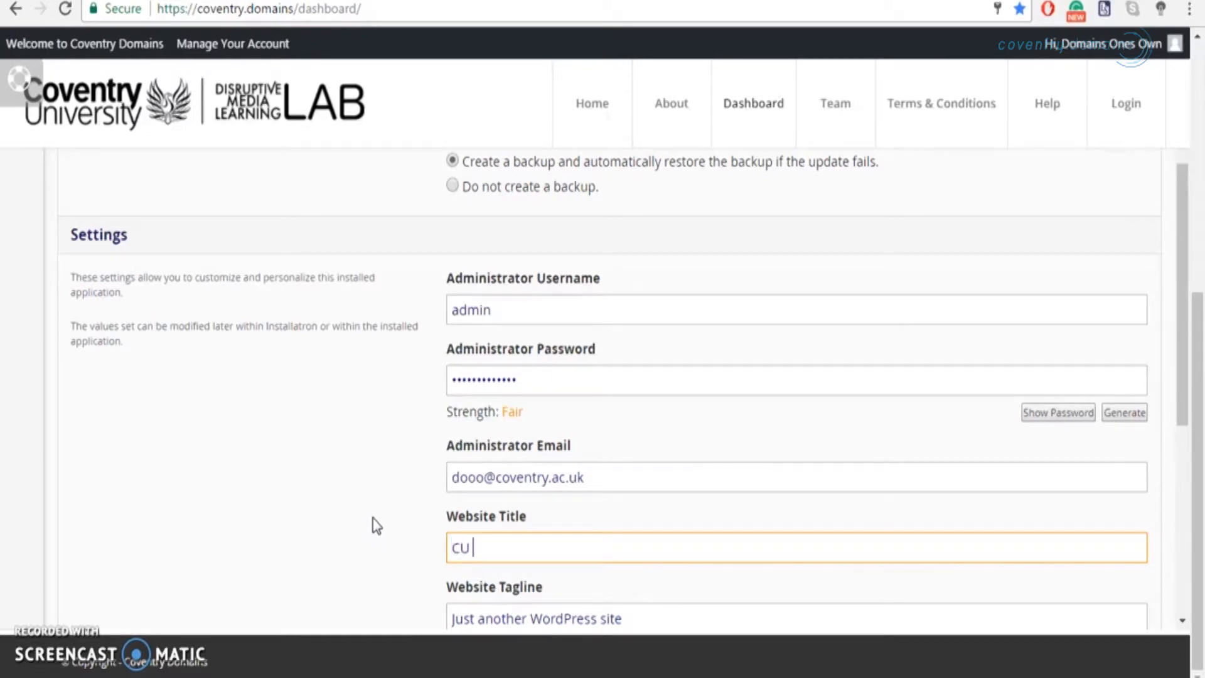
{"action": "type", "text": "Test Domain"}
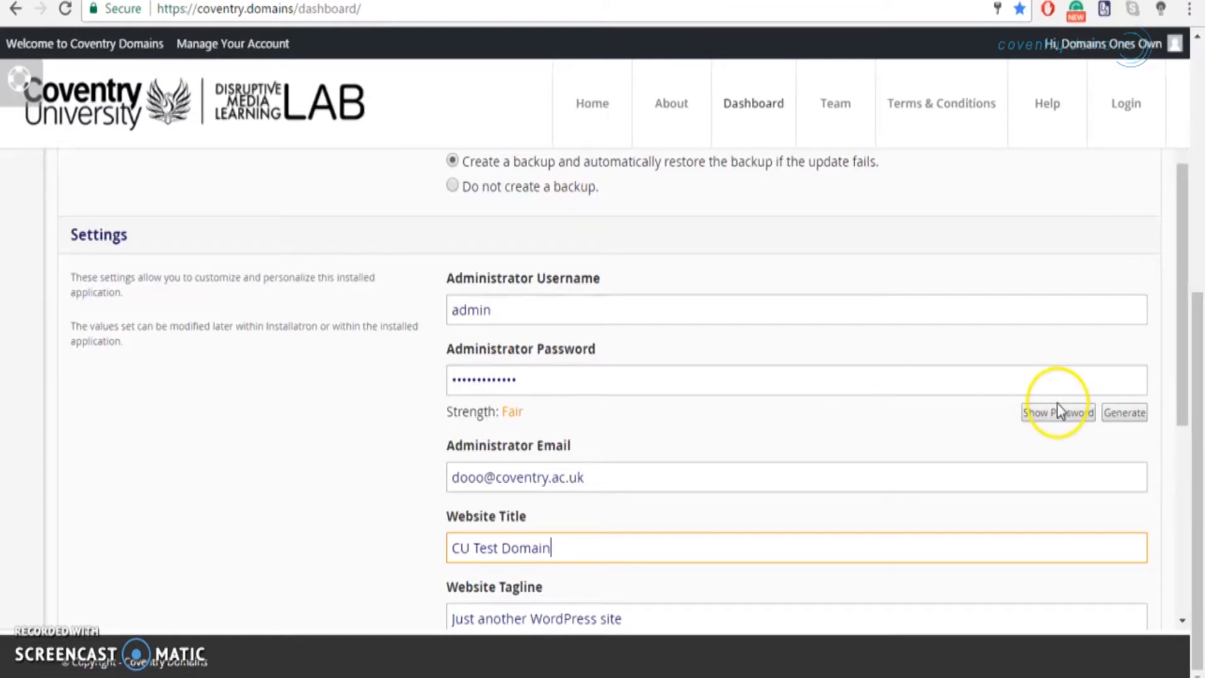
Replace the default website tagline with "Domains of One's Own Web Space"
{"action": "left_click_drag", "start_coordinate": [1184, 369], "coordinate": [1180, 453]}
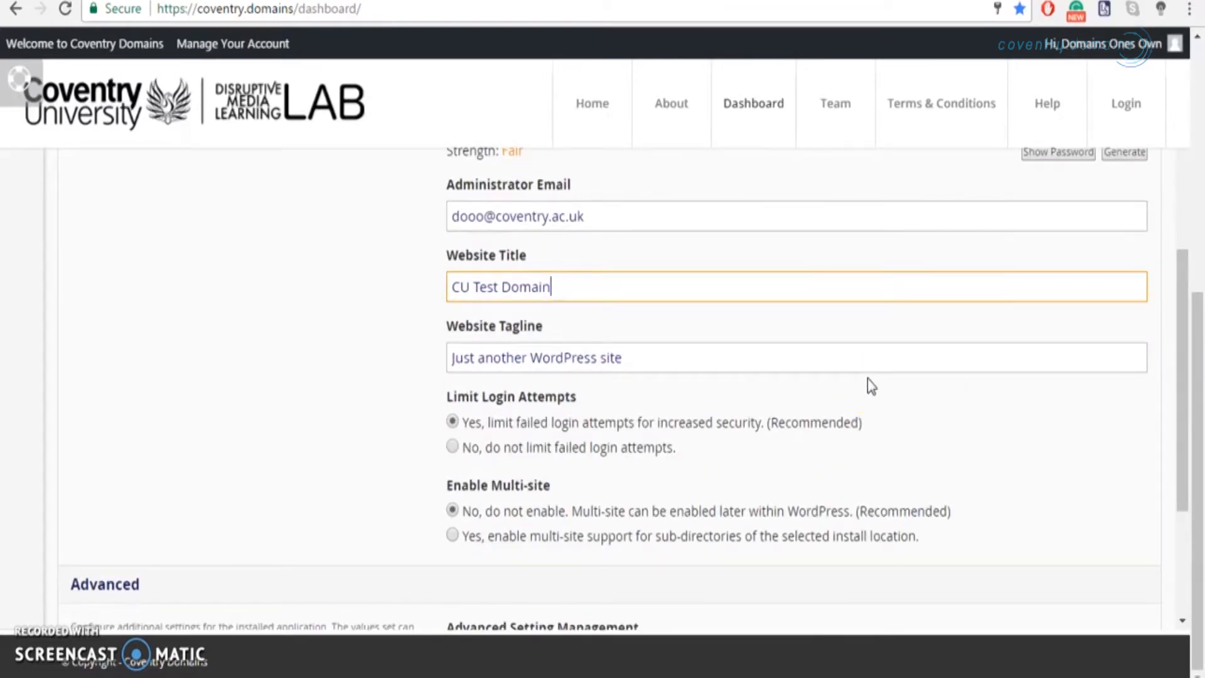
{"action": "left_click_drag", "start_coordinate": [651, 357], "coordinate": [380, 352]}
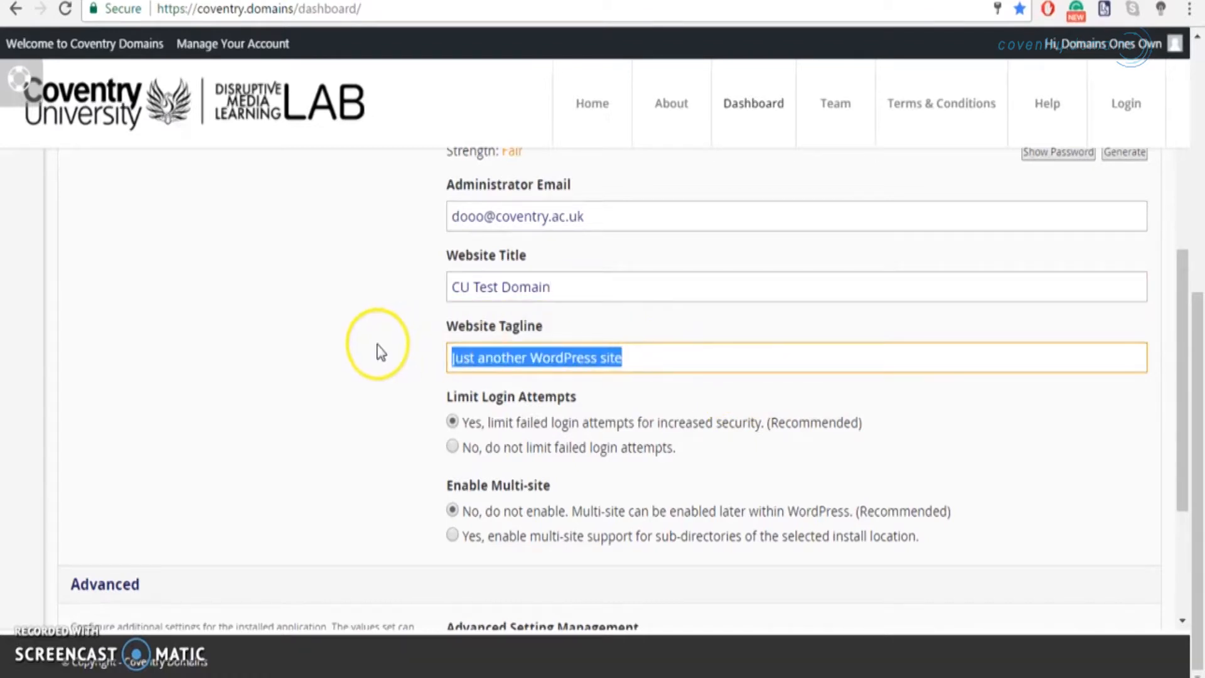
{"action": "key", "text": "BackSpace"}
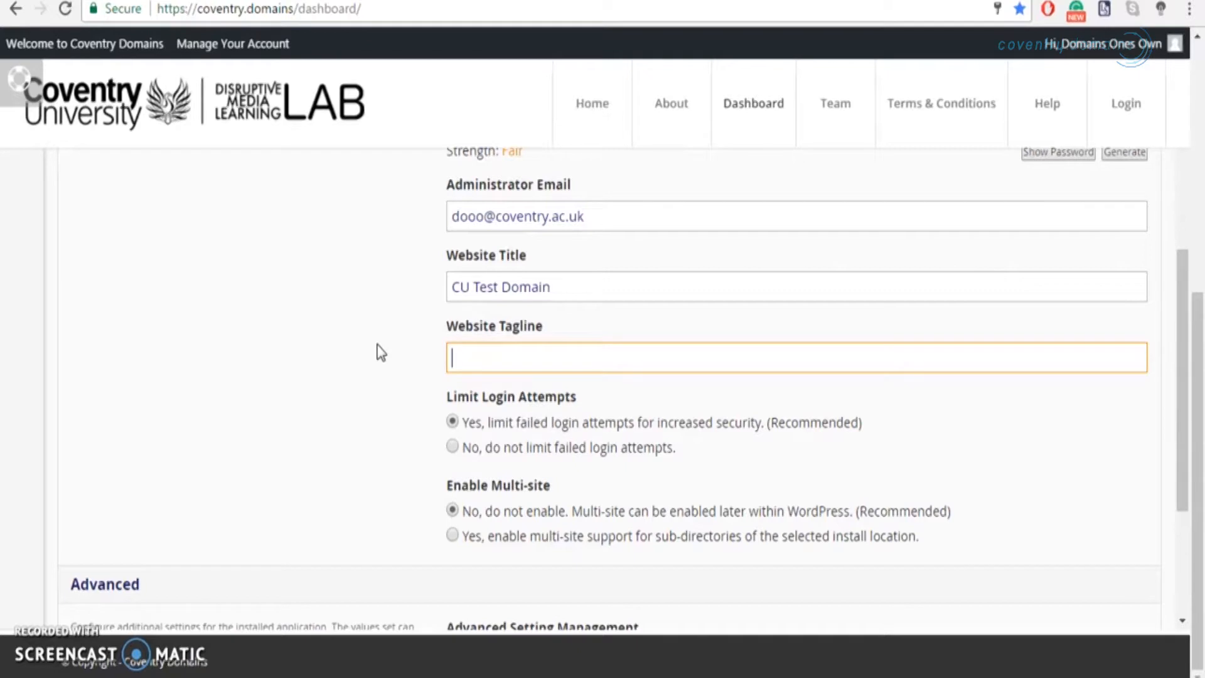
{"action": "type", "text": "Domains of One's Own "}
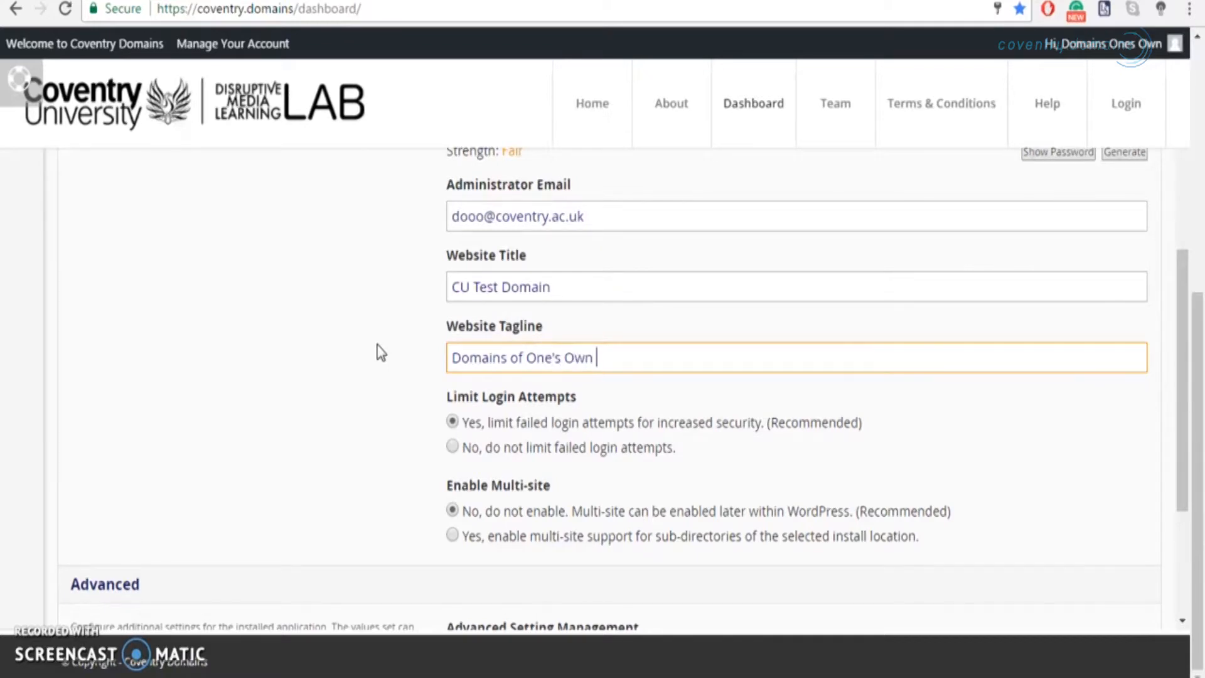
{"action": "type", "text": "Web Space"}
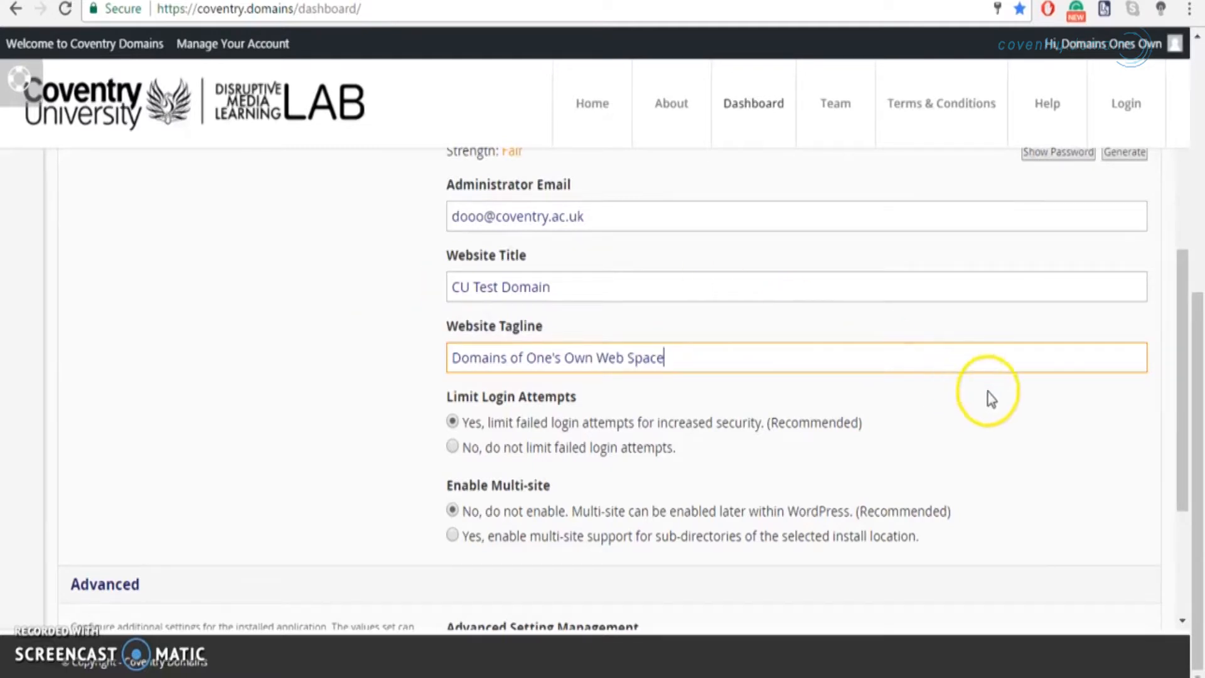
Set Limit Login Attempts to "No, do not limit failed login attempts"
{"action": "left_click_drag", "start_coordinate": [1176, 385], "coordinate": [1183, 434]}
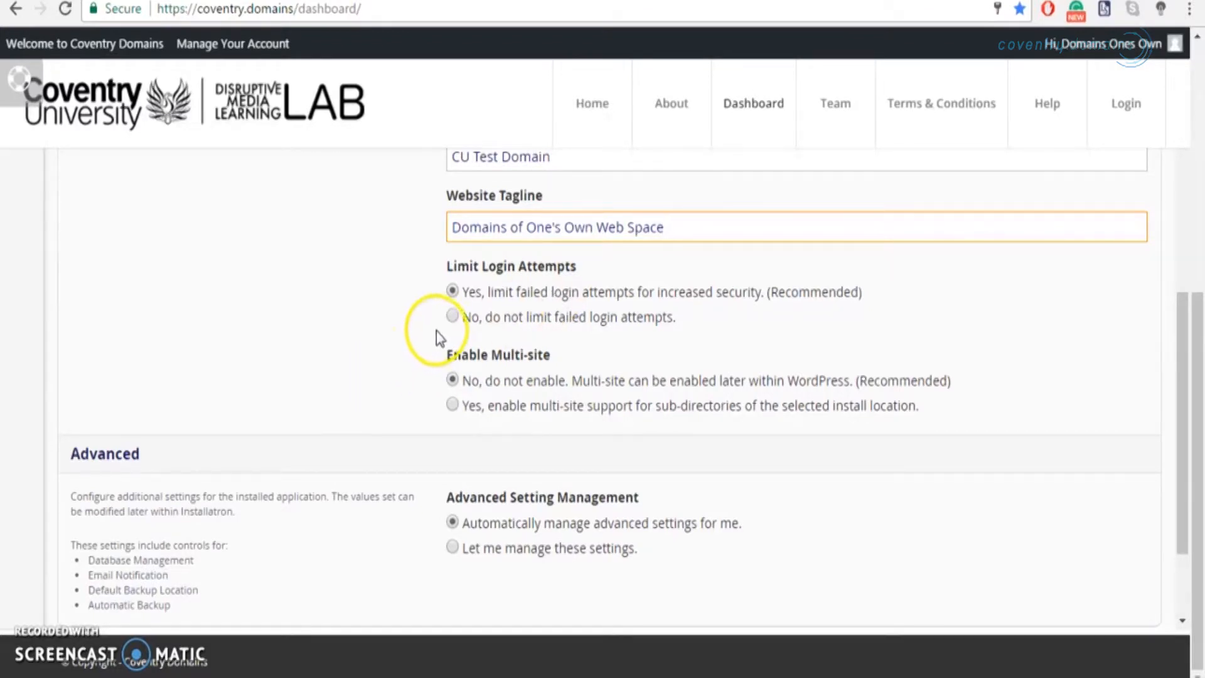
{"action": "left_click", "coordinate": [454, 317]}
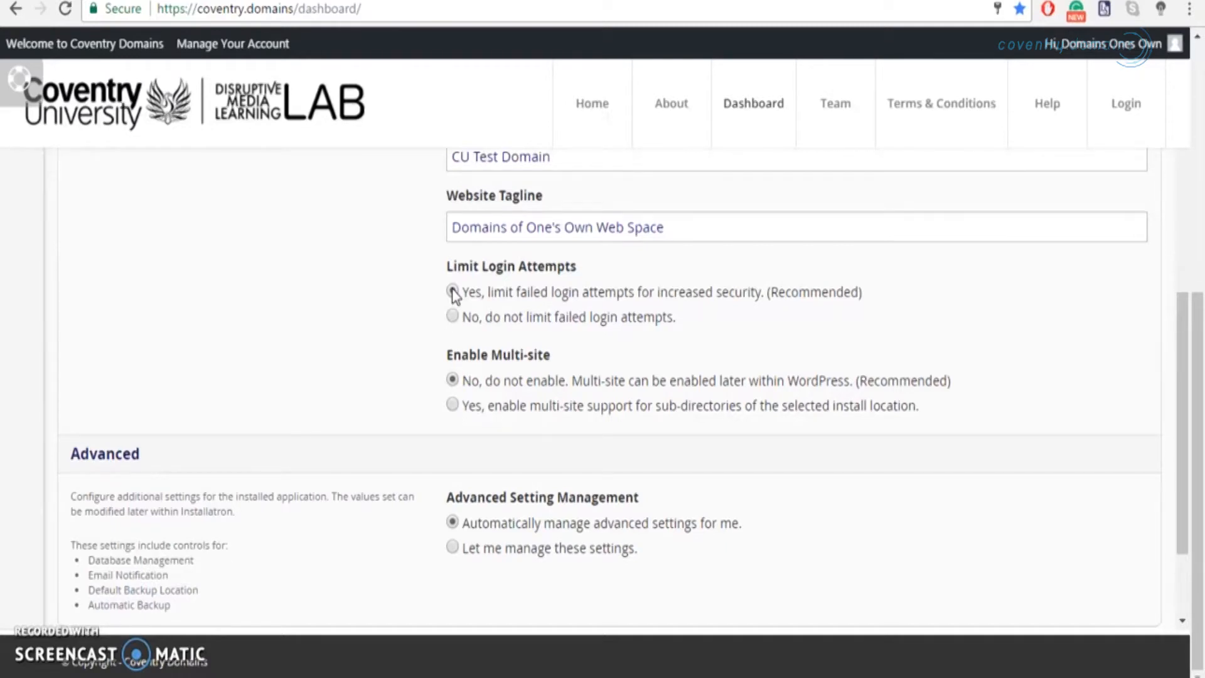
{"action": "left_click", "coordinate": [452, 316]}
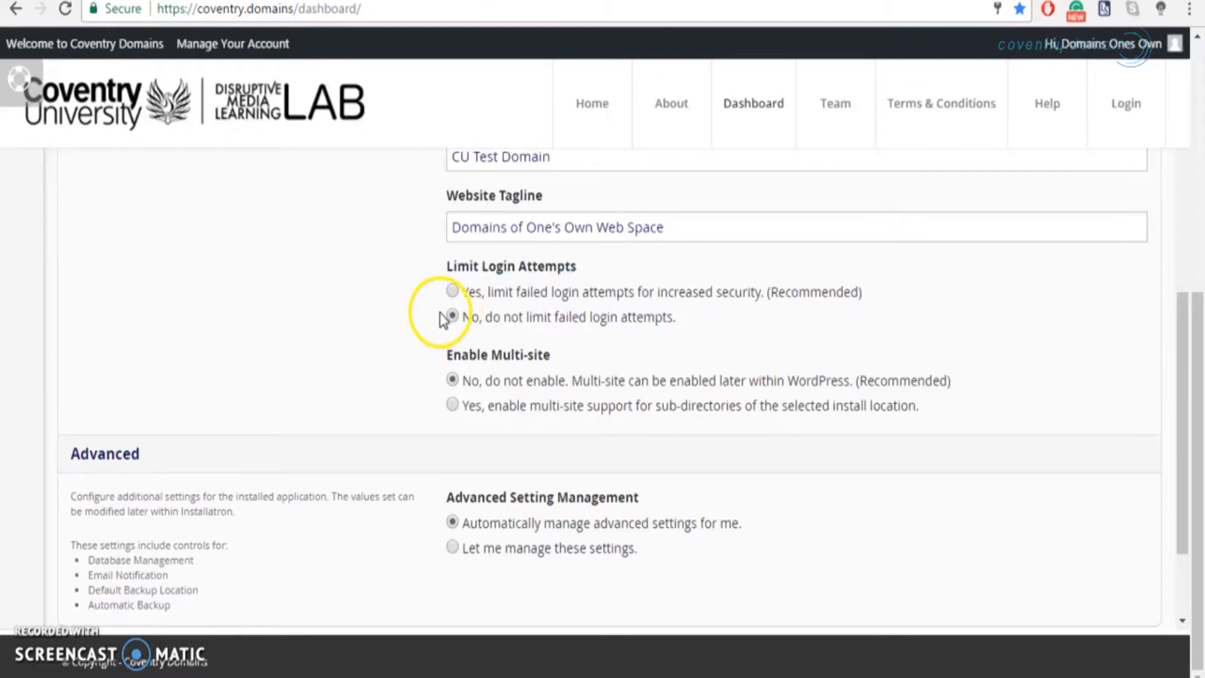
Install WordPress with the chosen settings and let the browser save the site's login password
{"action": "scroll", "coordinate": [1177, 418], "scroll_direction": "down", "scroll_amount": 3}
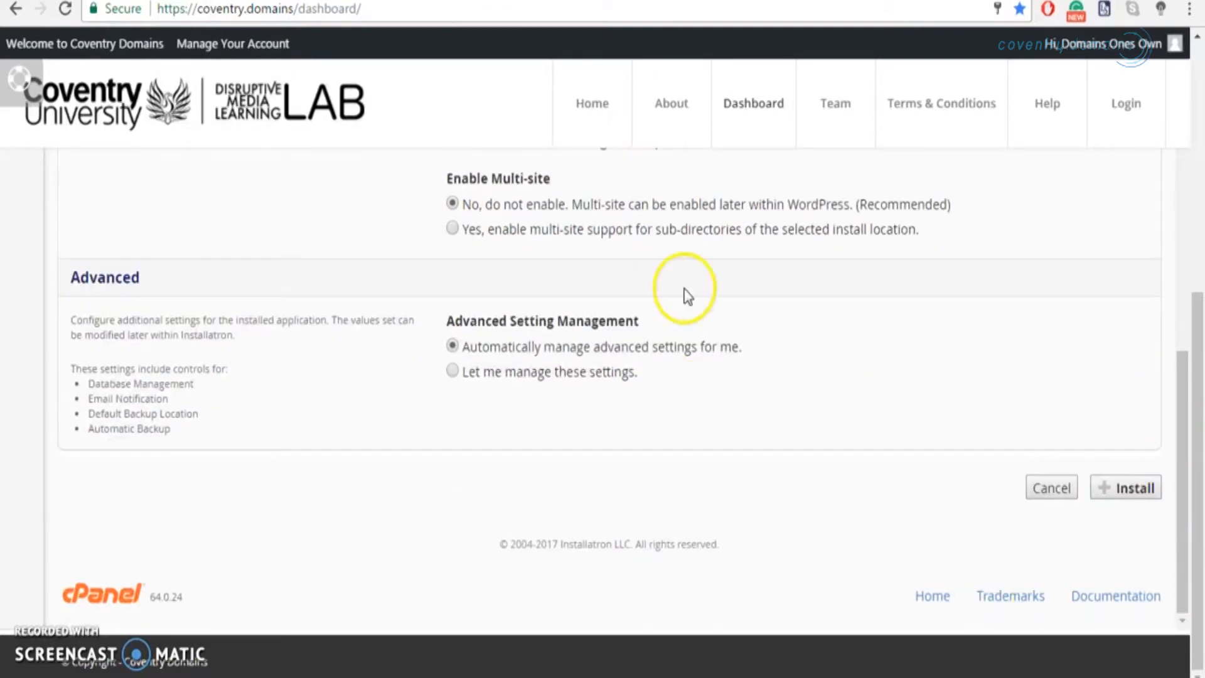
{"action": "left_click", "coordinate": [1128, 491]}
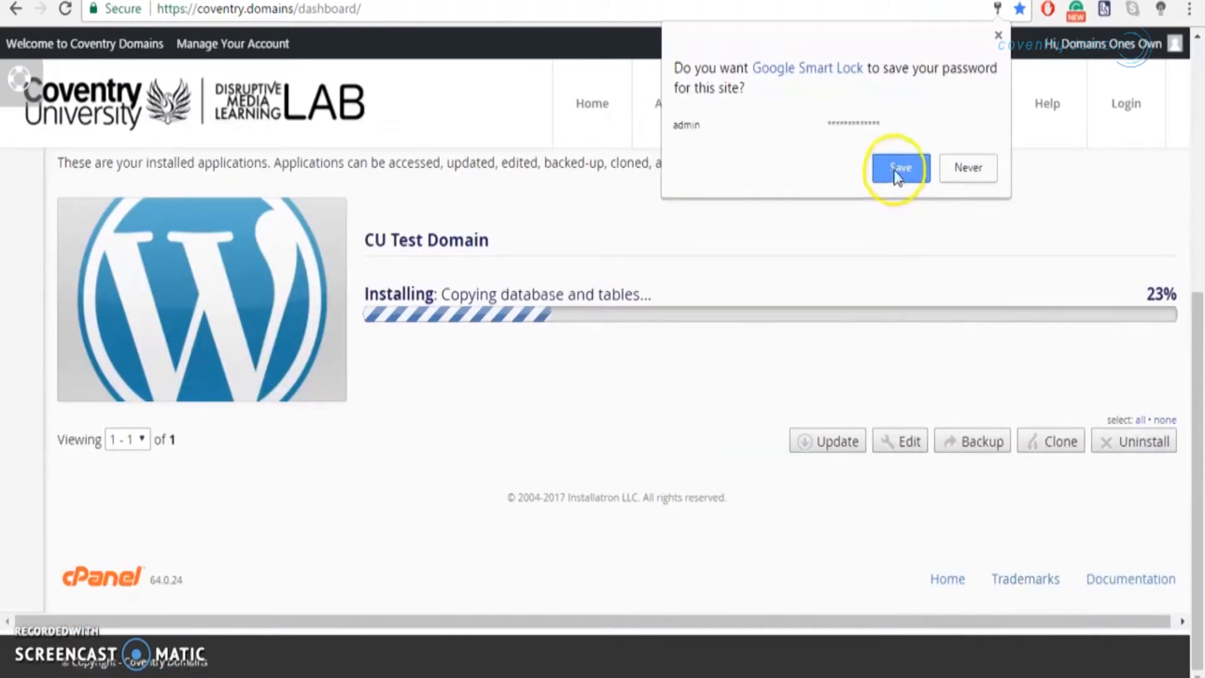
{"action": "left_click", "coordinate": [897, 170]}
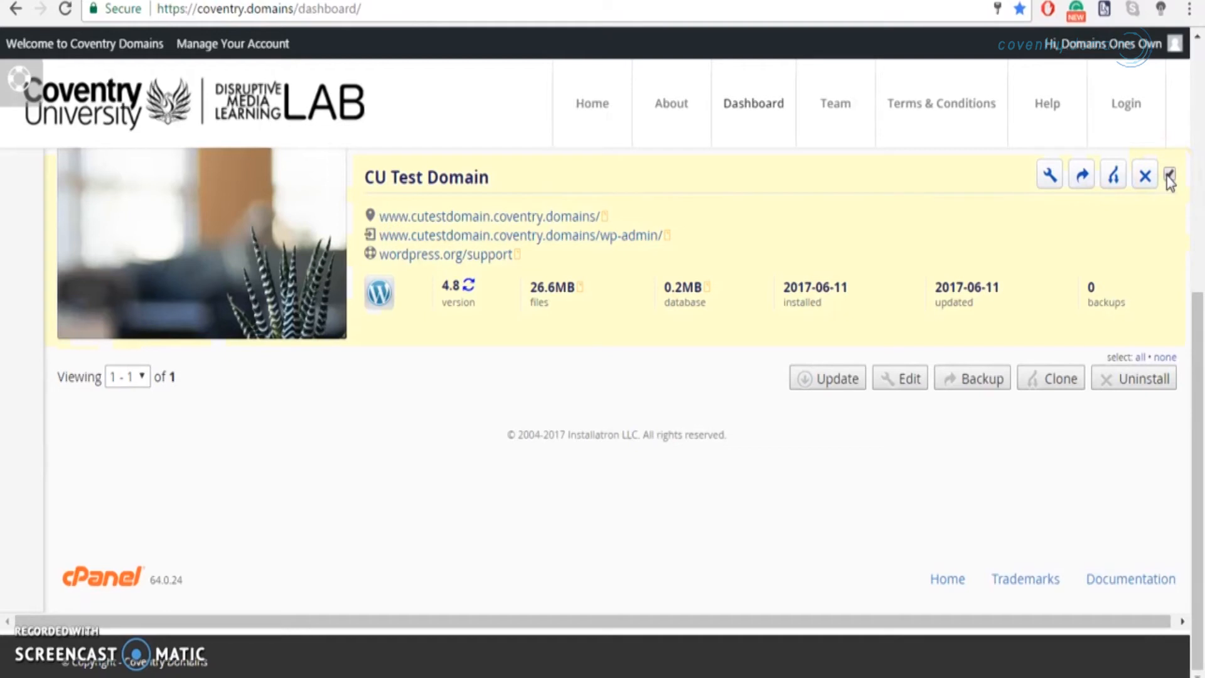
Open the CU Test Domain installation for editing and enter the administrator password, keeping the username and email
{"action": "left_click", "coordinate": [1048, 179]}
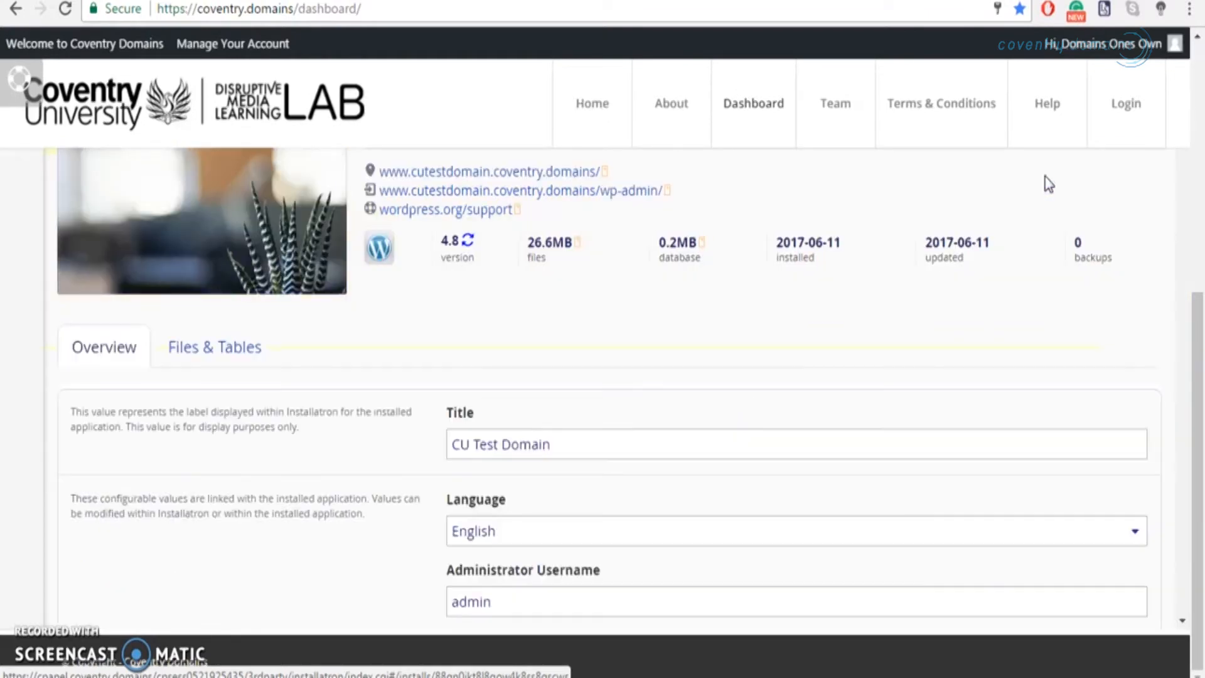
{"action": "left_click", "coordinate": [1199, 311]}
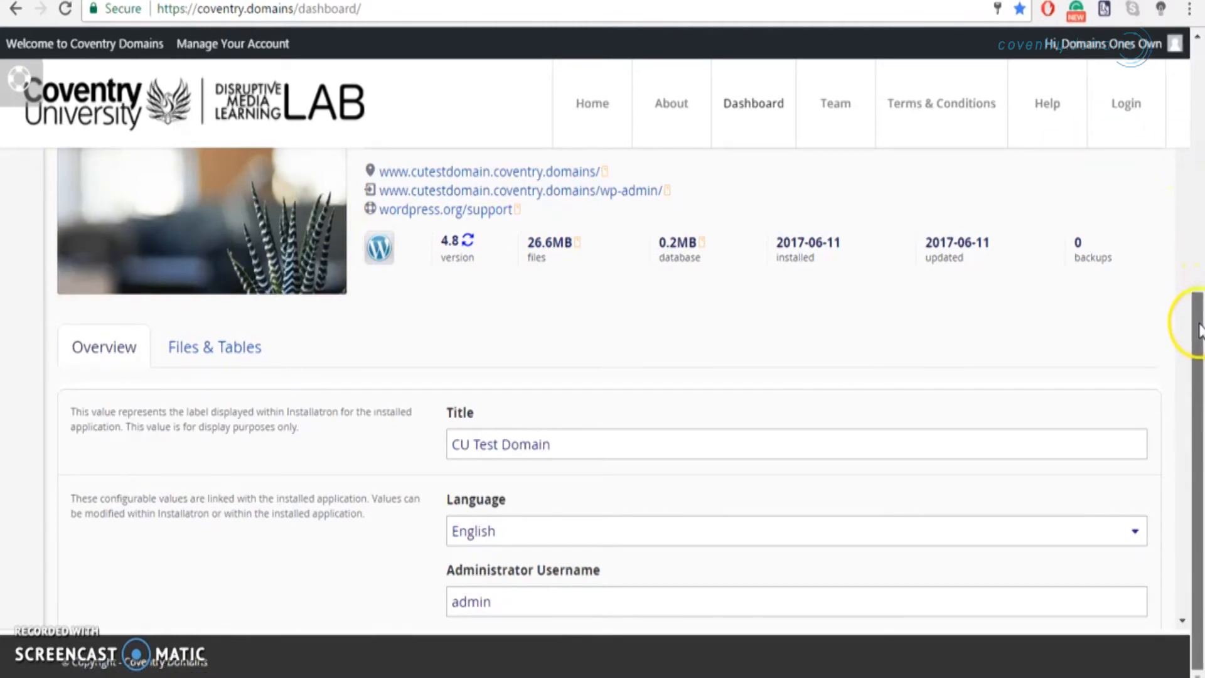
{"action": "scroll", "coordinate": [1073, 309], "scroll_direction": "down", "scroll_amount": 1}
{"action": "scroll", "coordinate": [1075, 313], "scroll_direction": "down", "scroll_amount": 5}
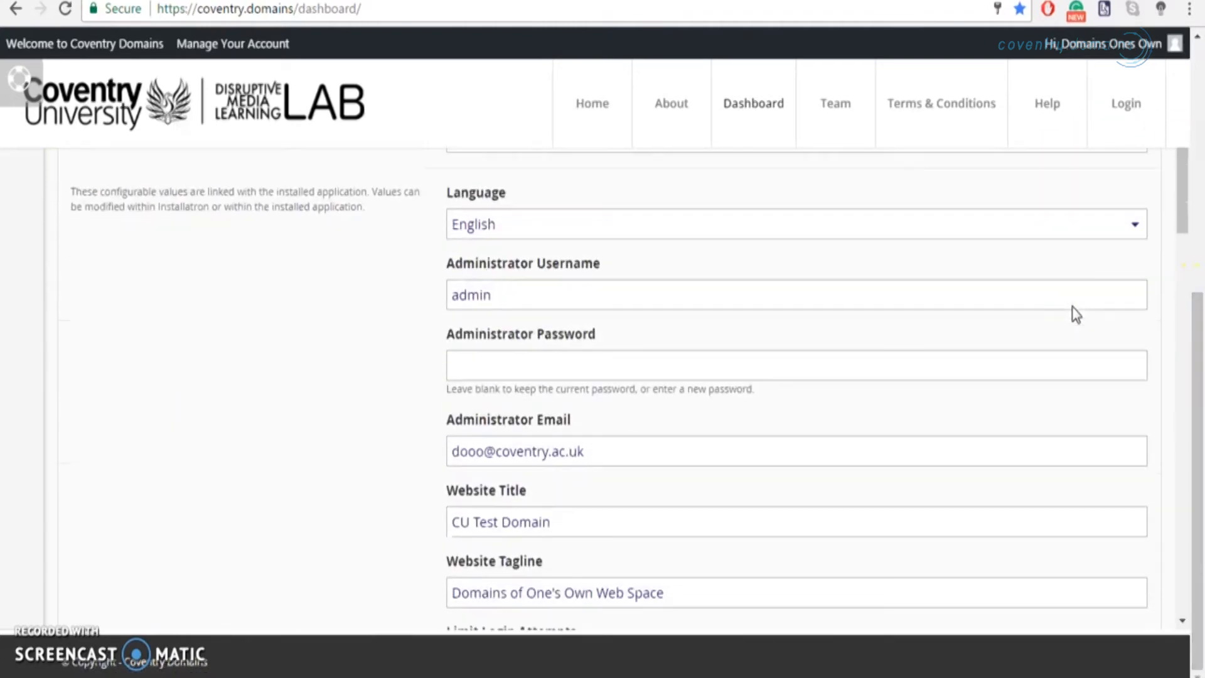
{"action": "left_click", "coordinate": [713, 344]}
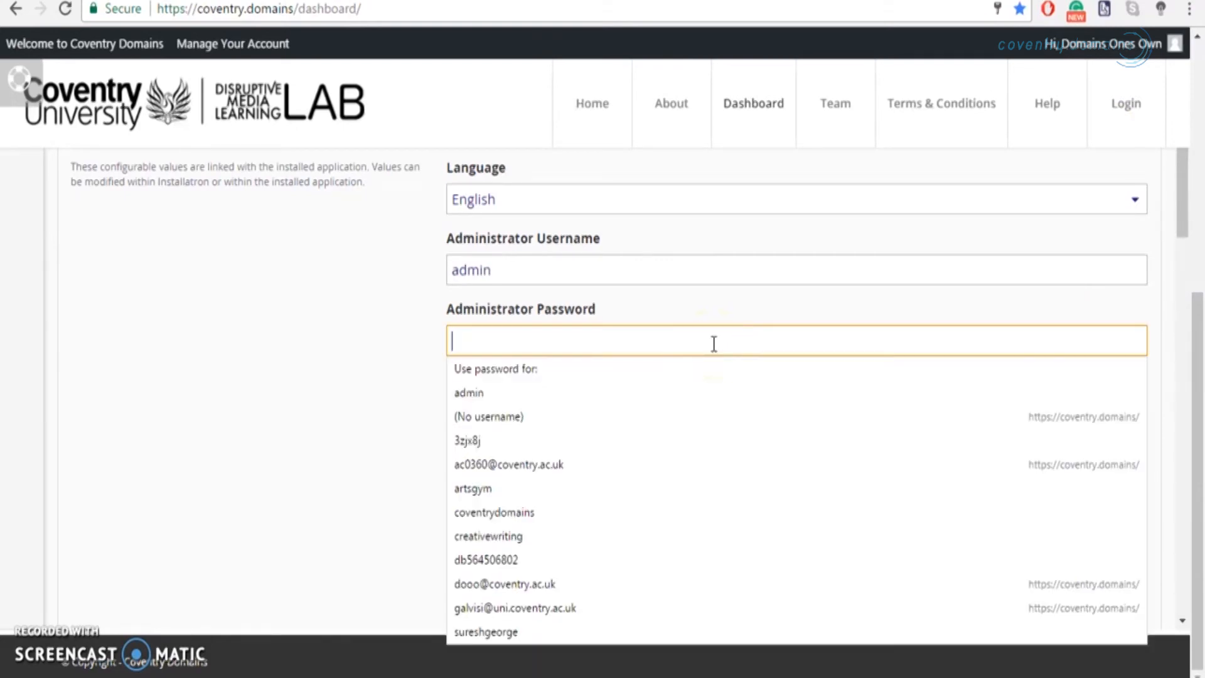
{"action": "type", "text": "••••••••••••"}
{"action": "left_click", "coordinate": [597, 265]}
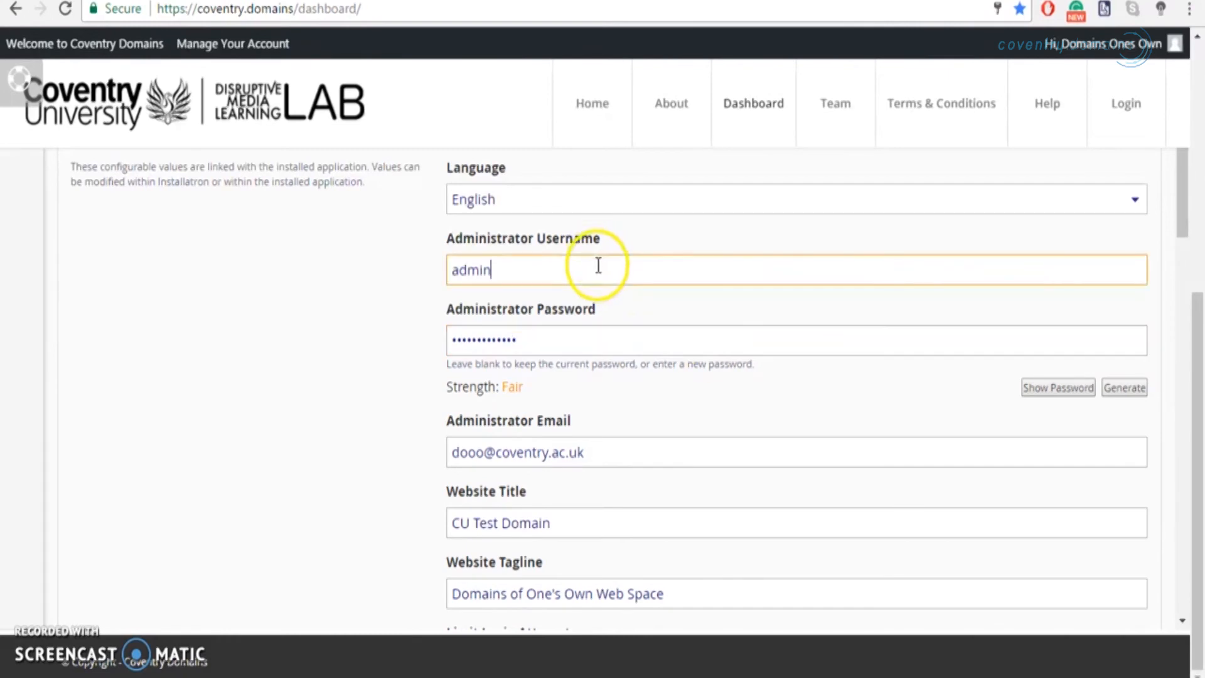
{"action": "left_click", "coordinate": [620, 444]}
Save all settings of the CU Test Domain installation, keeping the 30 daily automatic backup option
{"action": "scroll", "coordinate": [620, 446], "scroll_direction": "down", "scroll_amount": 8}
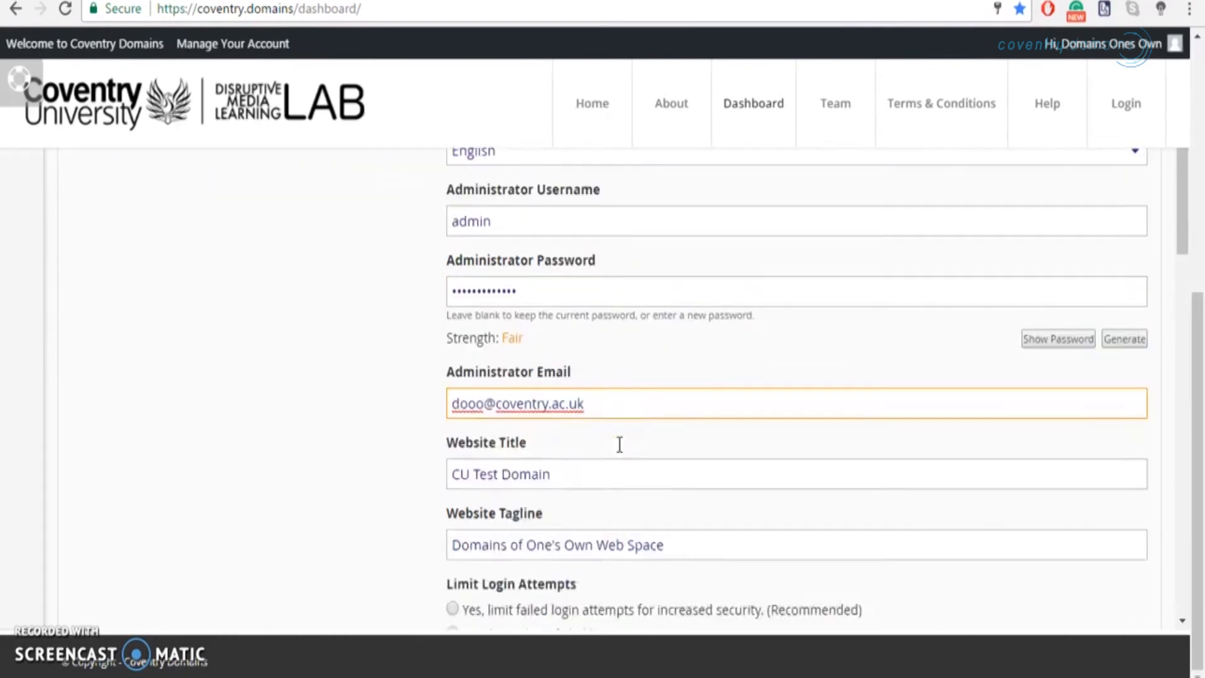
{"action": "scroll", "coordinate": [620, 452], "scroll_direction": "down", "scroll_amount": 7}
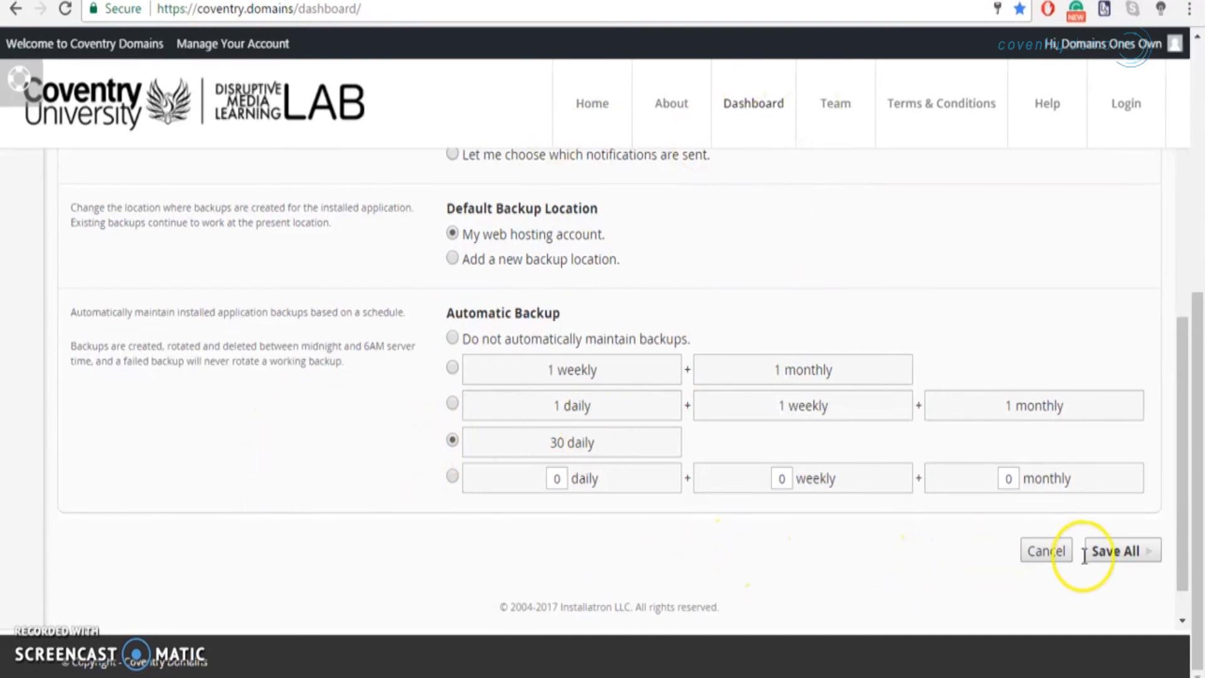
{"action": "left_click", "coordinate": [1115, 553]}
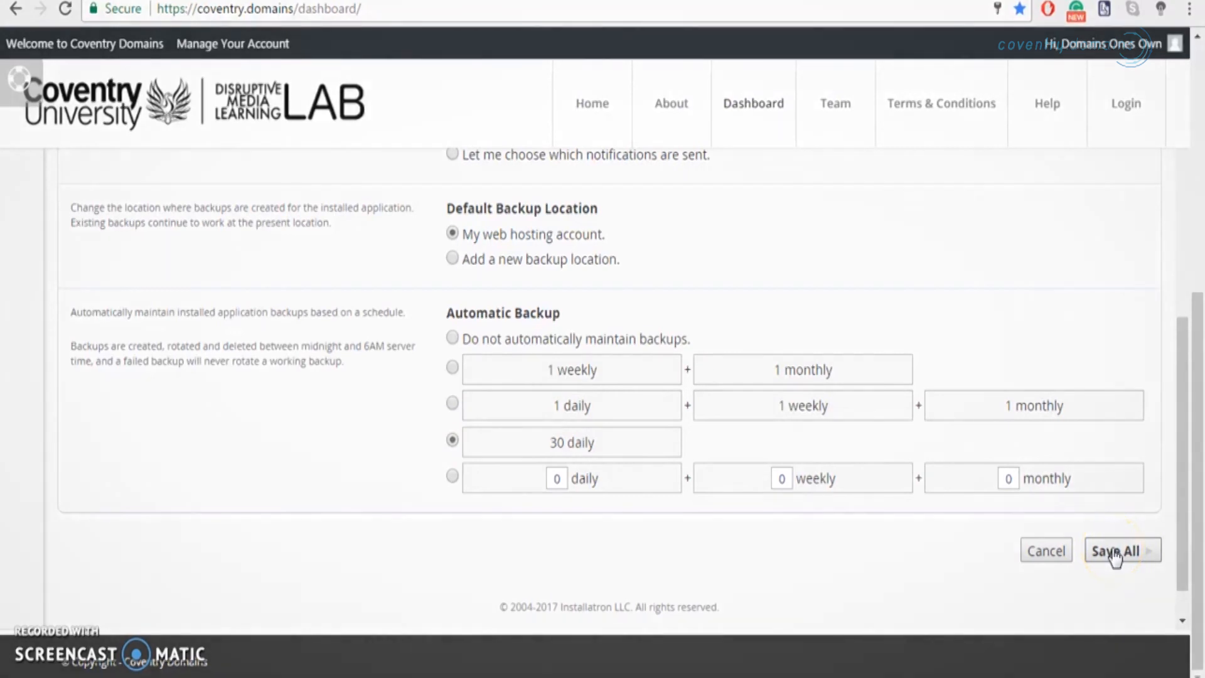